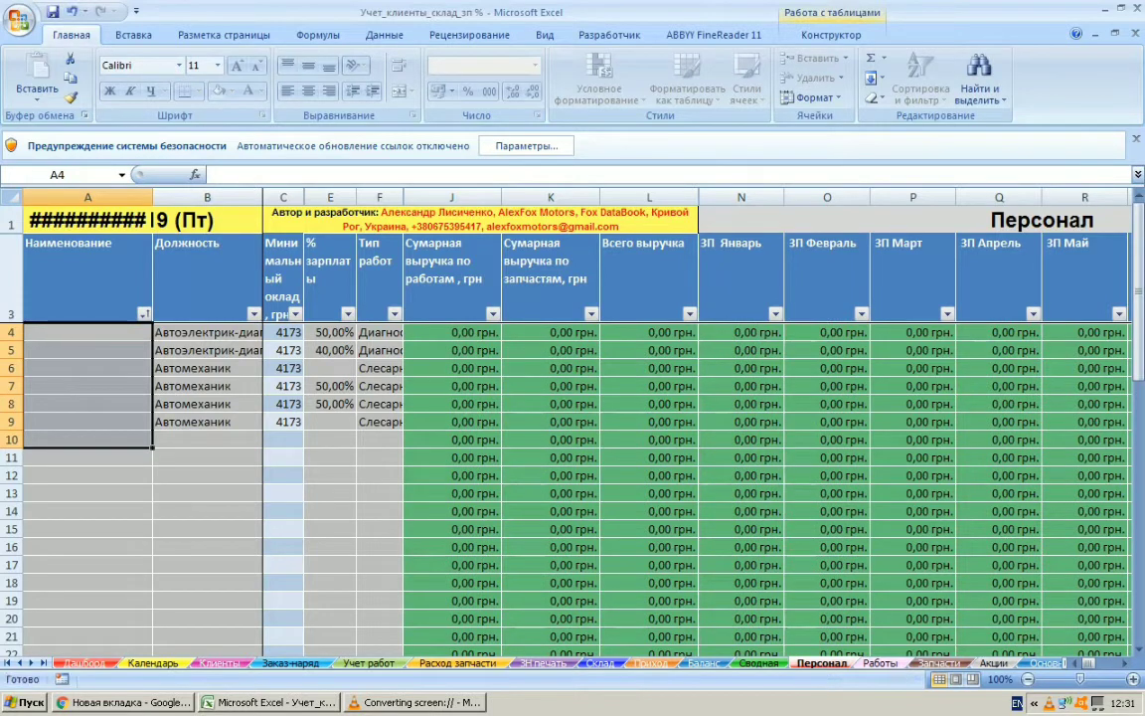
Enter the first employee's surname and initials in cell A4 of the Персонал sheet
{"action": "left_click", "coordinate": [88, 332]}
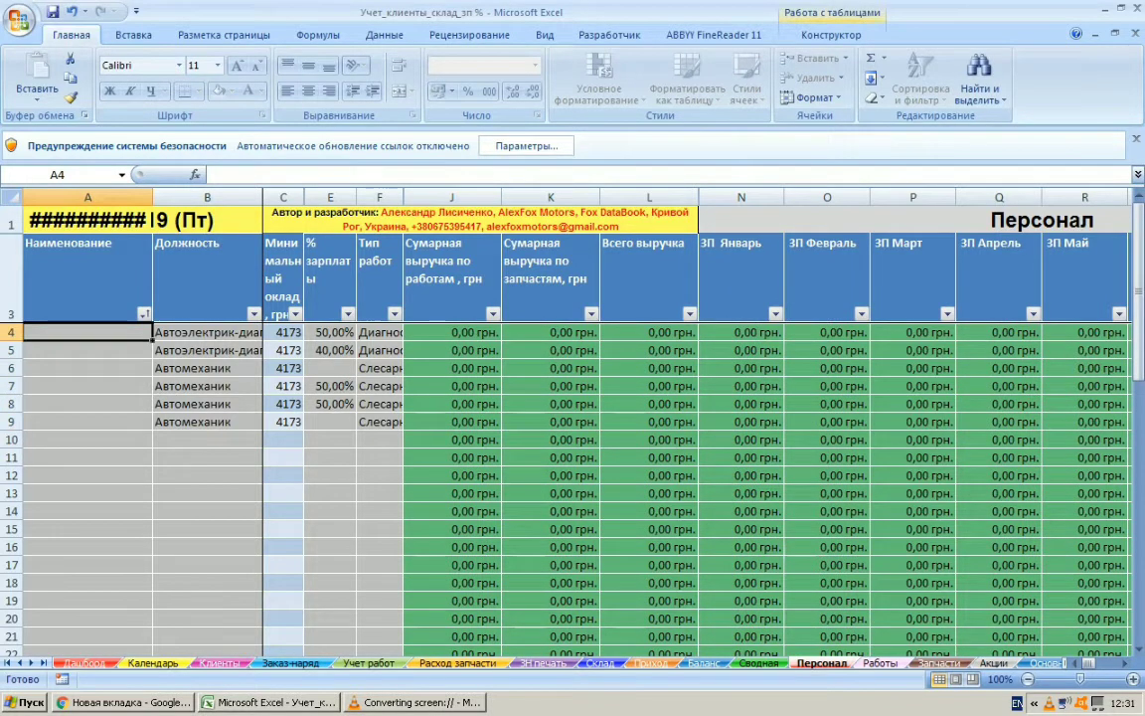
{"action": "type", "text": "G"}
{"action": "key", "text": "BackSpace"}
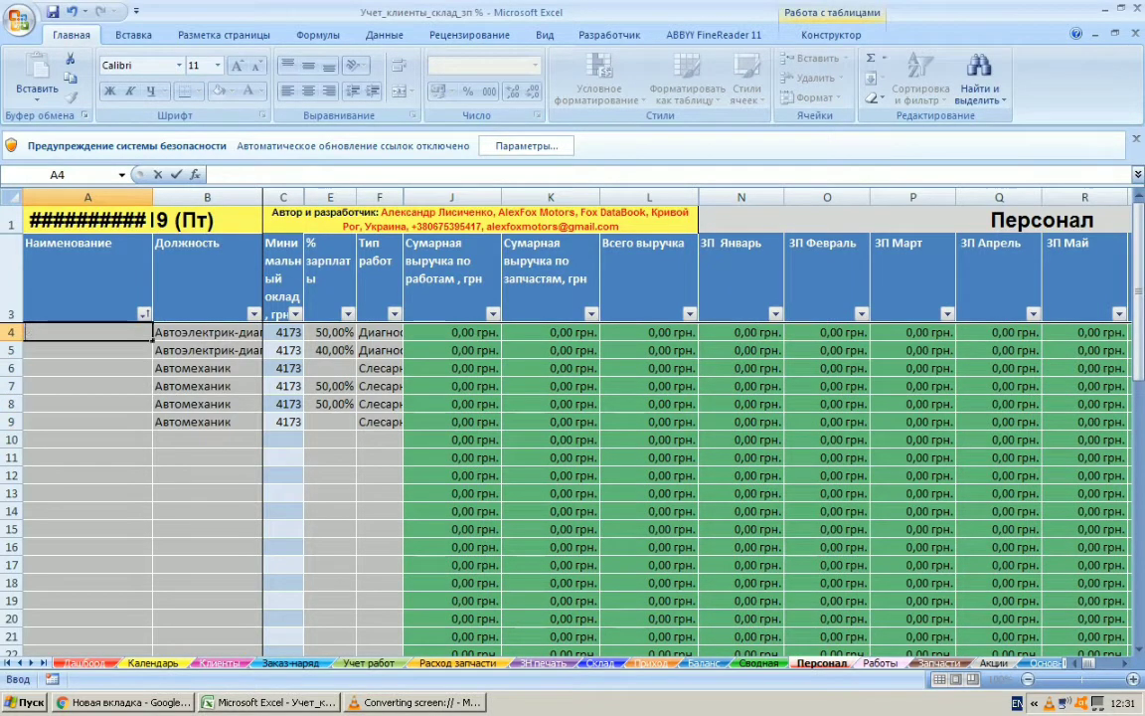
{"action": "key", "text": "alt+shift"}
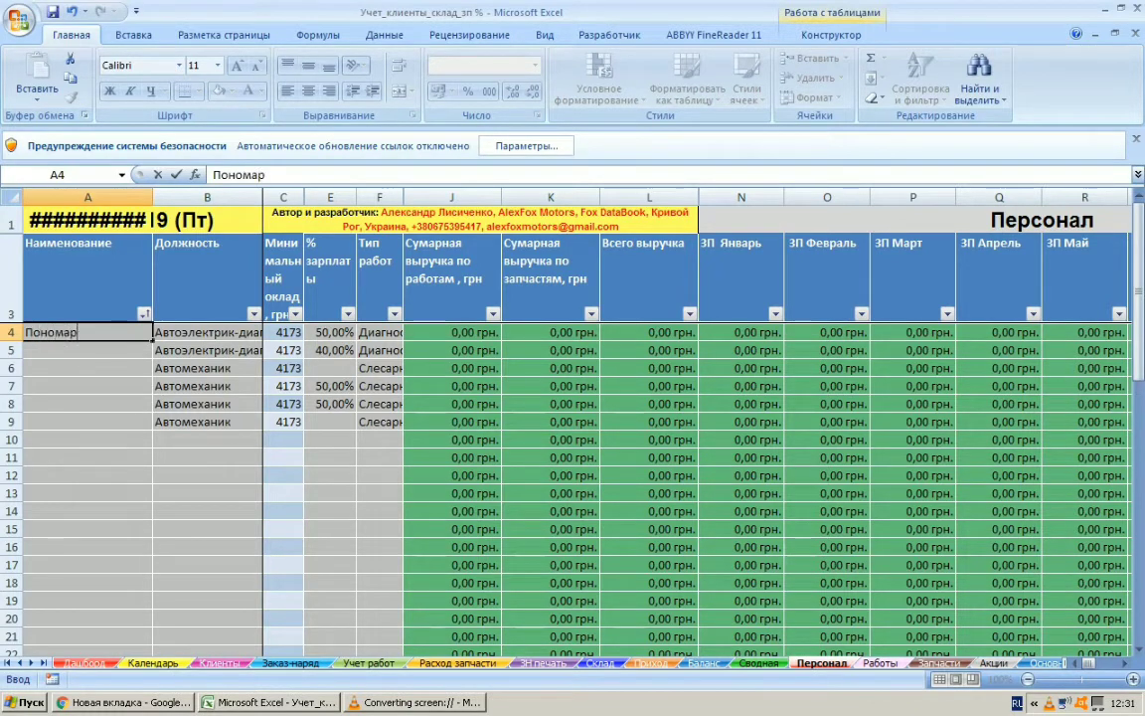
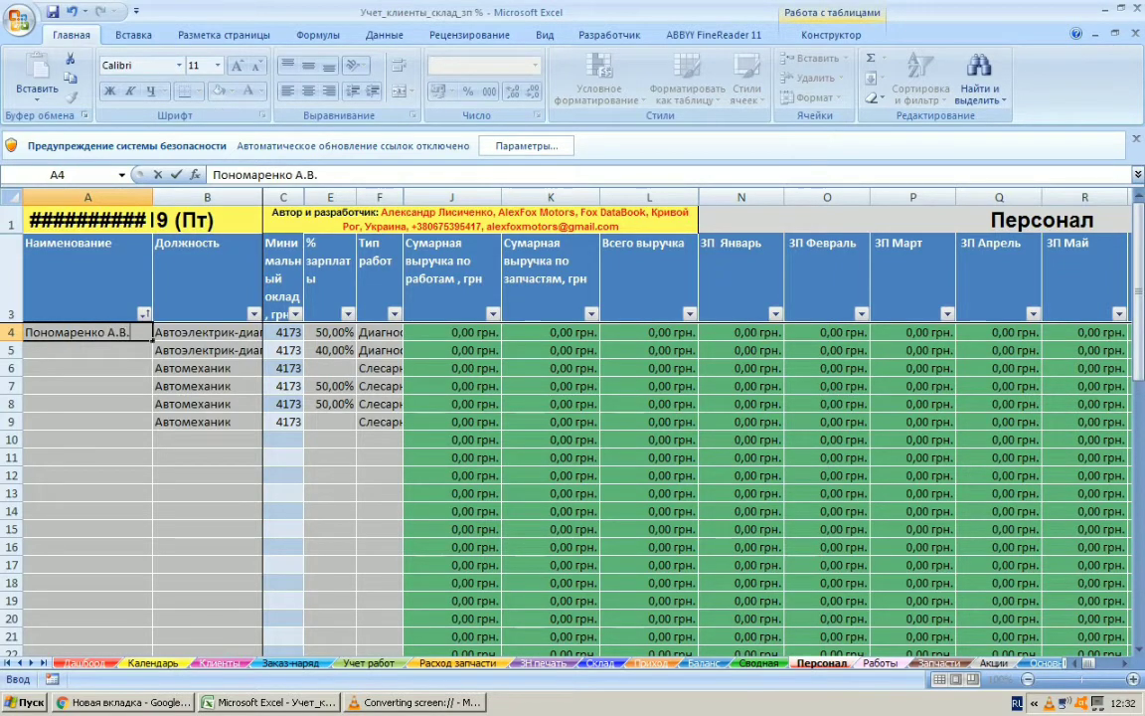
{"action": "key", "text": "Return"}
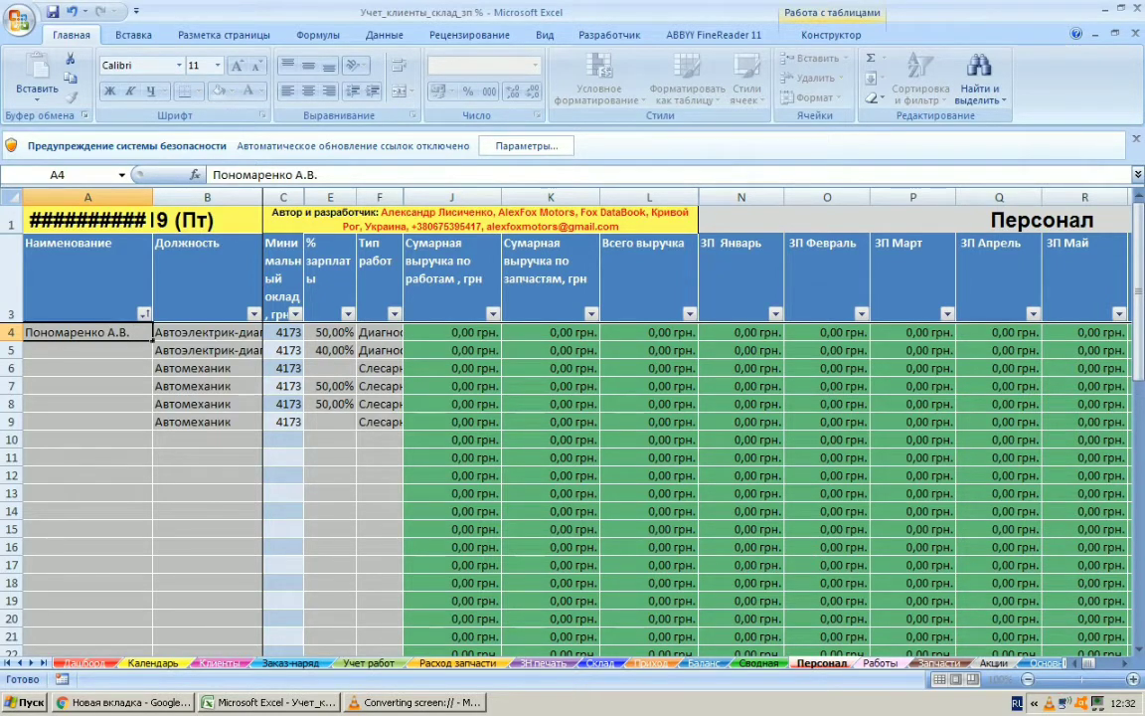
{"action": "key", "text": "alt+Tab"}
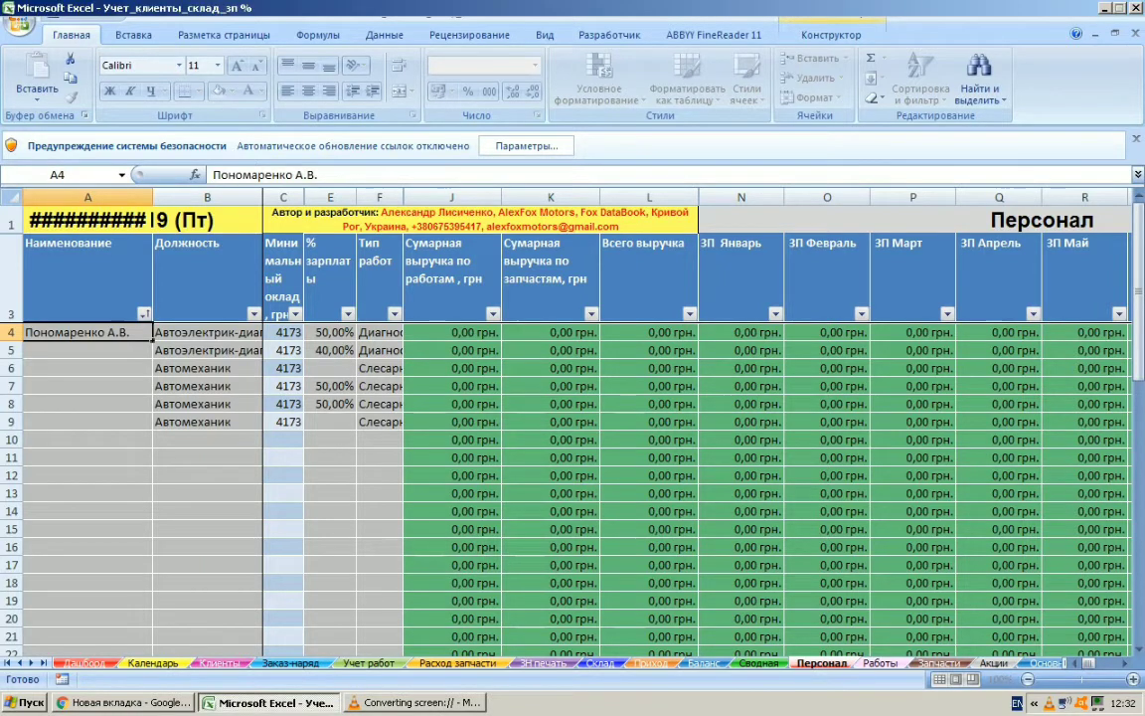
Change the first employee's position in row 4 to Автомеханик
{"action": "left_click", "coordinate": [207, 333]}
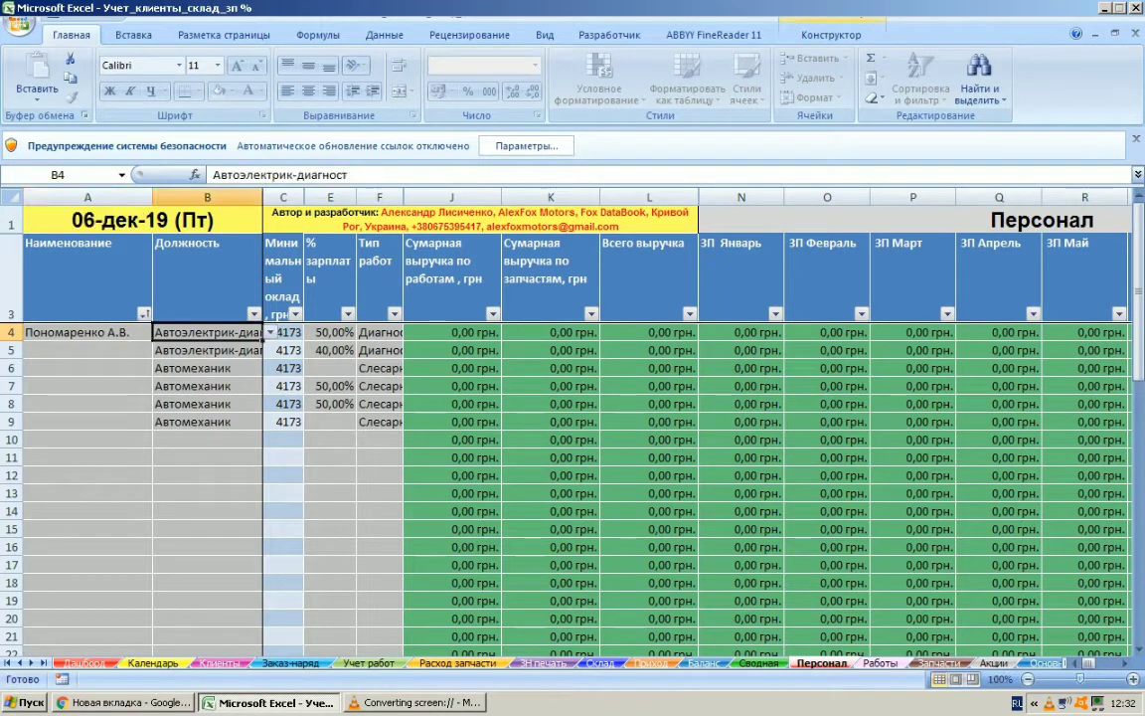
{"action": "left_click", "coordinate": [270, 333]}
{"action": "key", "text": "Down"}
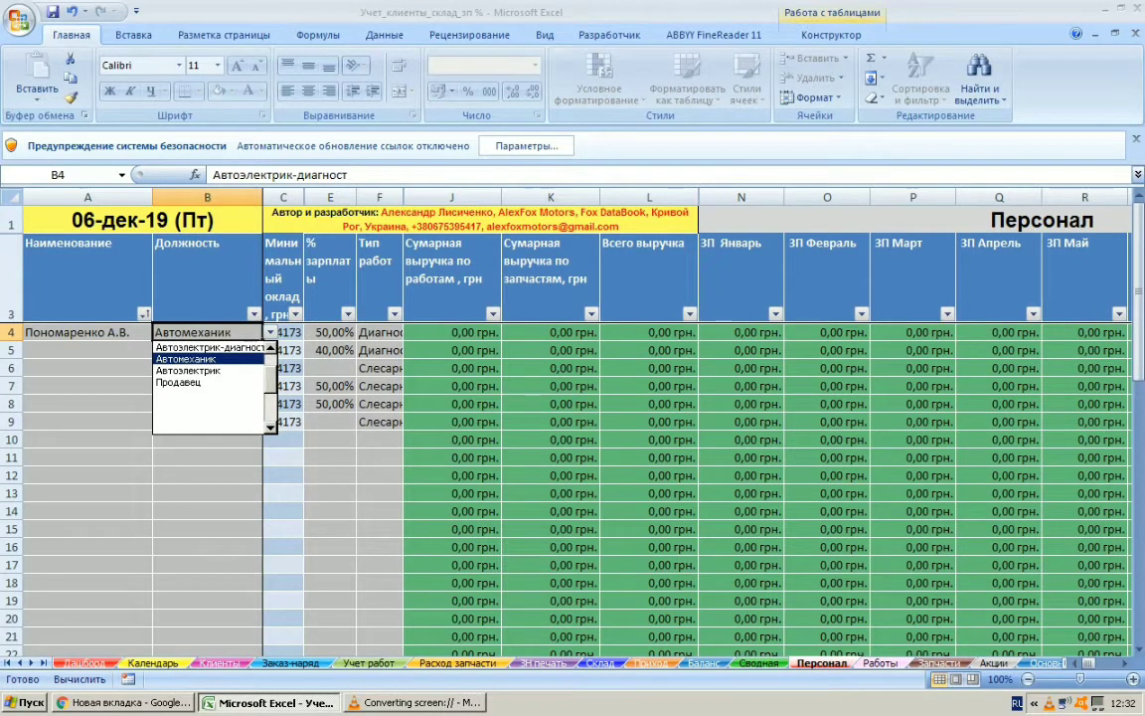
{"action": "left_click", "coordinate": [88, 333]}
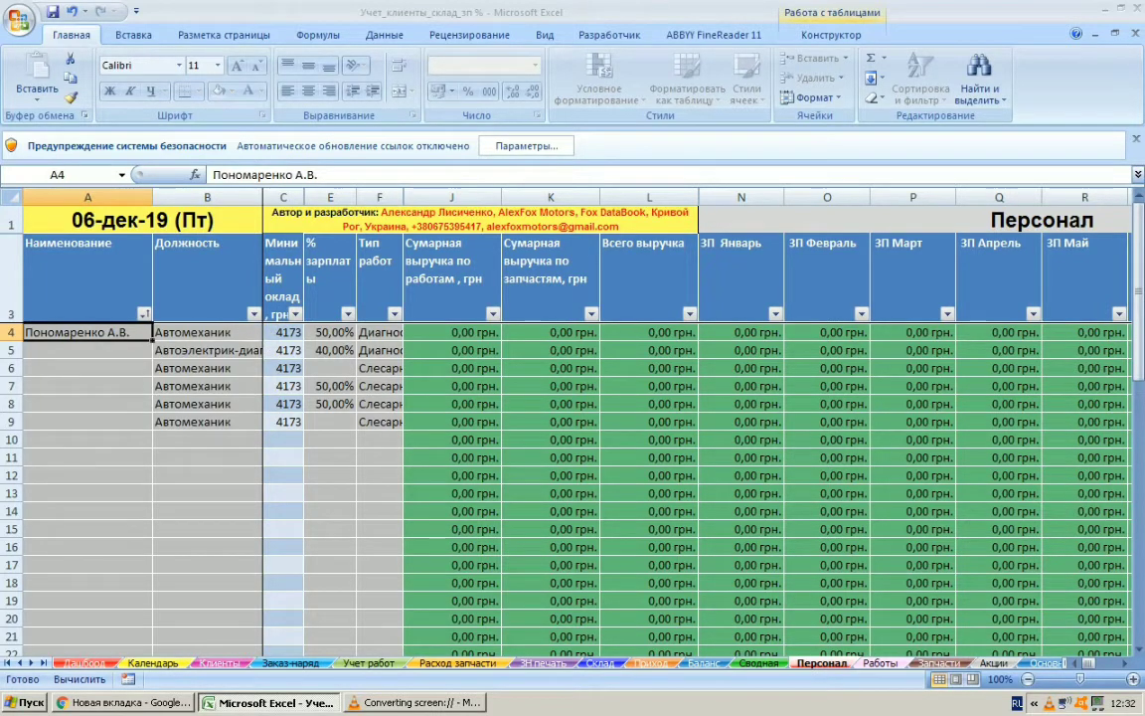
Set the first employee's salary percentage to 55% and the work type to Слесарные
{"action": "left_click", "coordinate": [330, 333]}
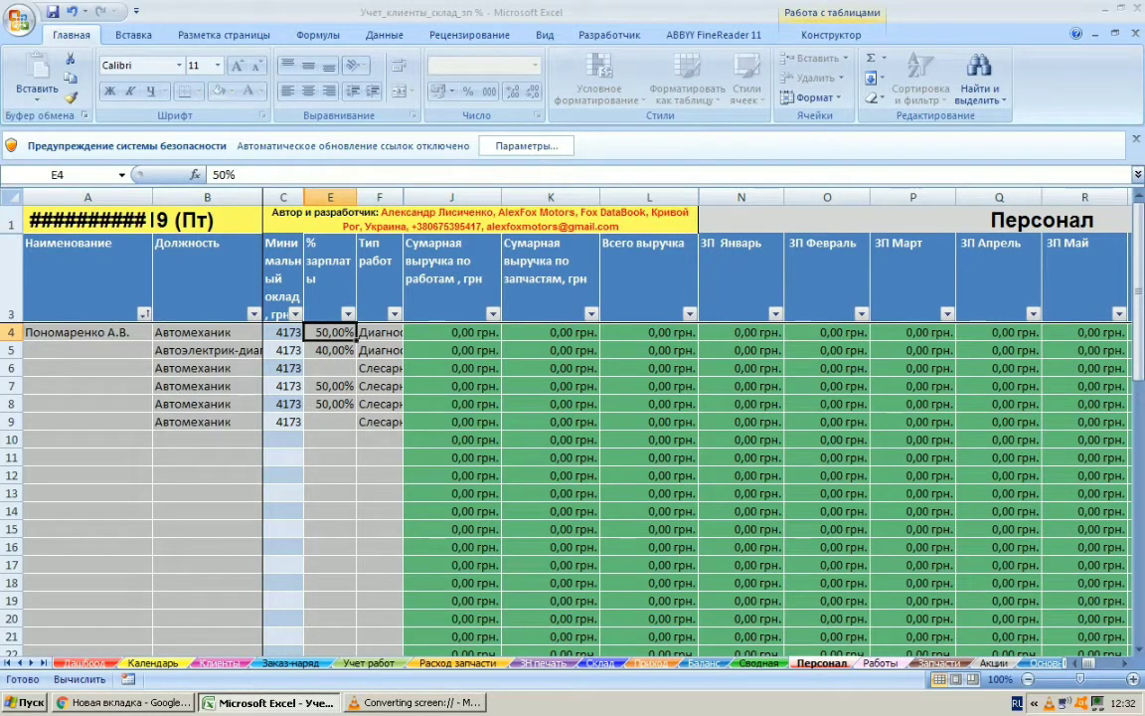
{"action": "key", "text": "F2"}
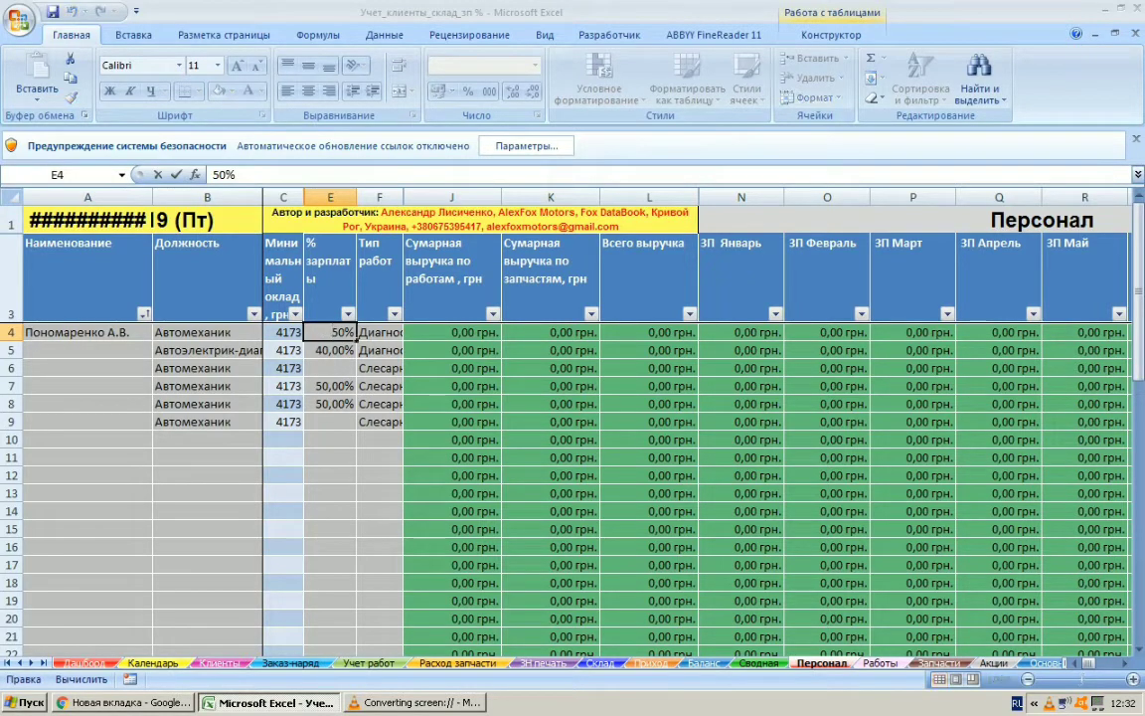
{"action": "left_click_drag", "start_coordinate": [345, 333], "coordinate": [338, 333]}
{"action": "type", "text": "5"}
{"action": "key", "text": "Return"}
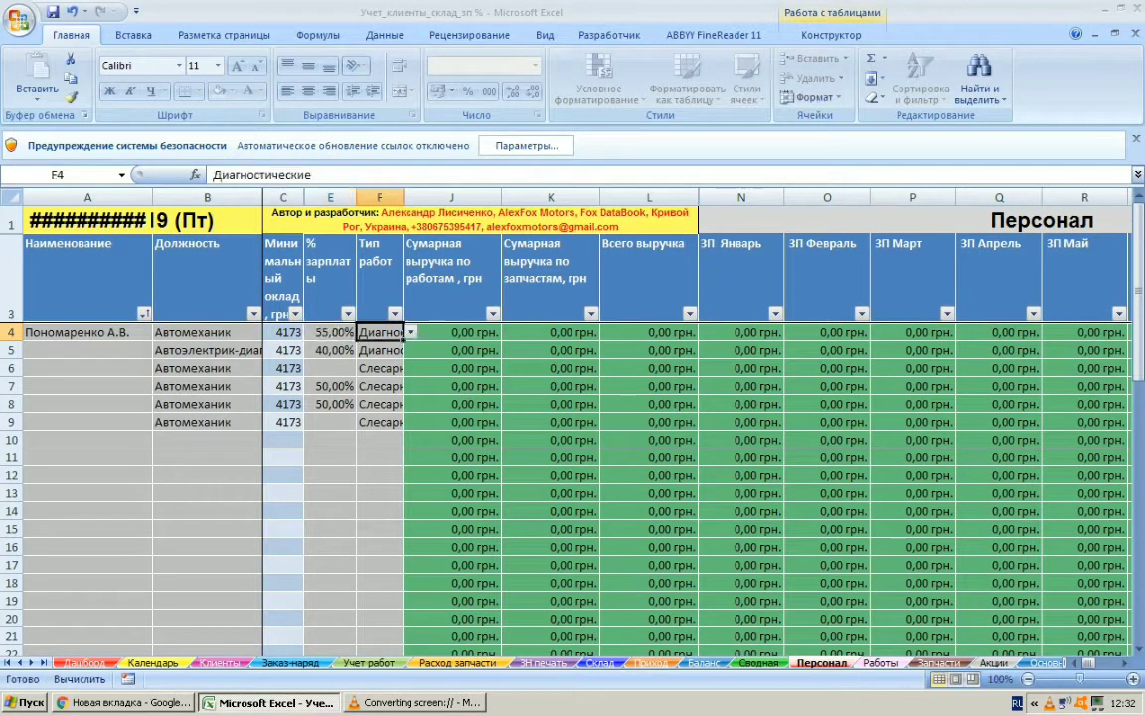
{"action": "left_click", "coordinate": [411, 332]}
{"action": "key", "text": "Up"}
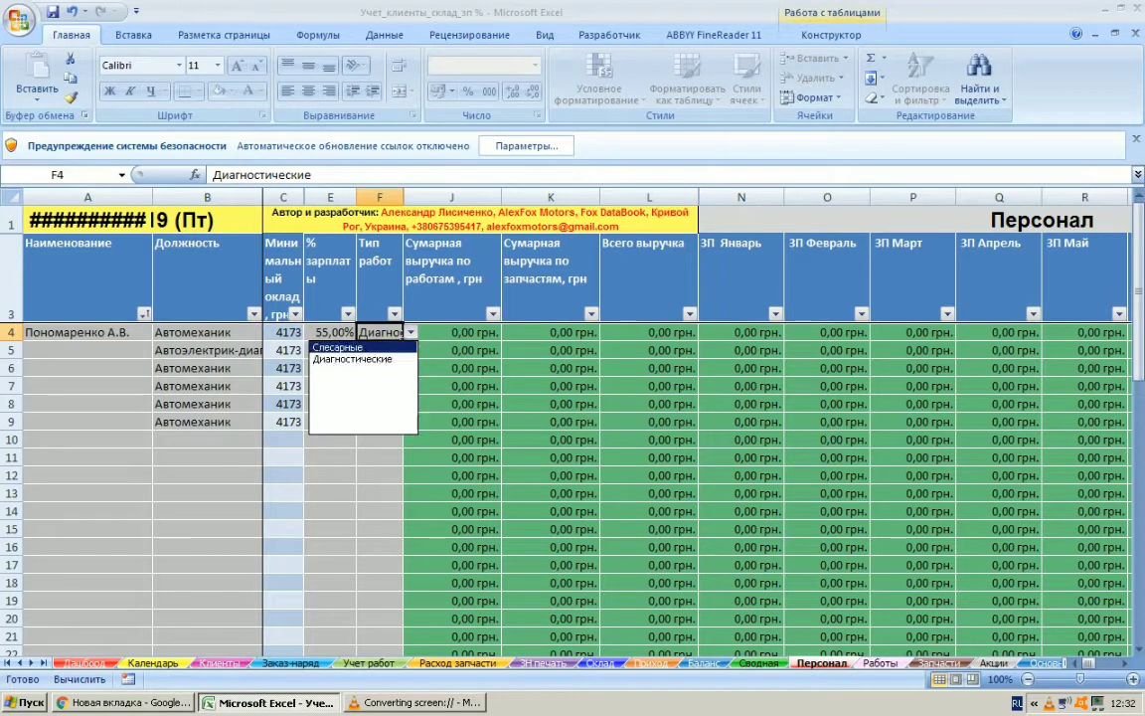
{"action": "key", "text": "Return"}
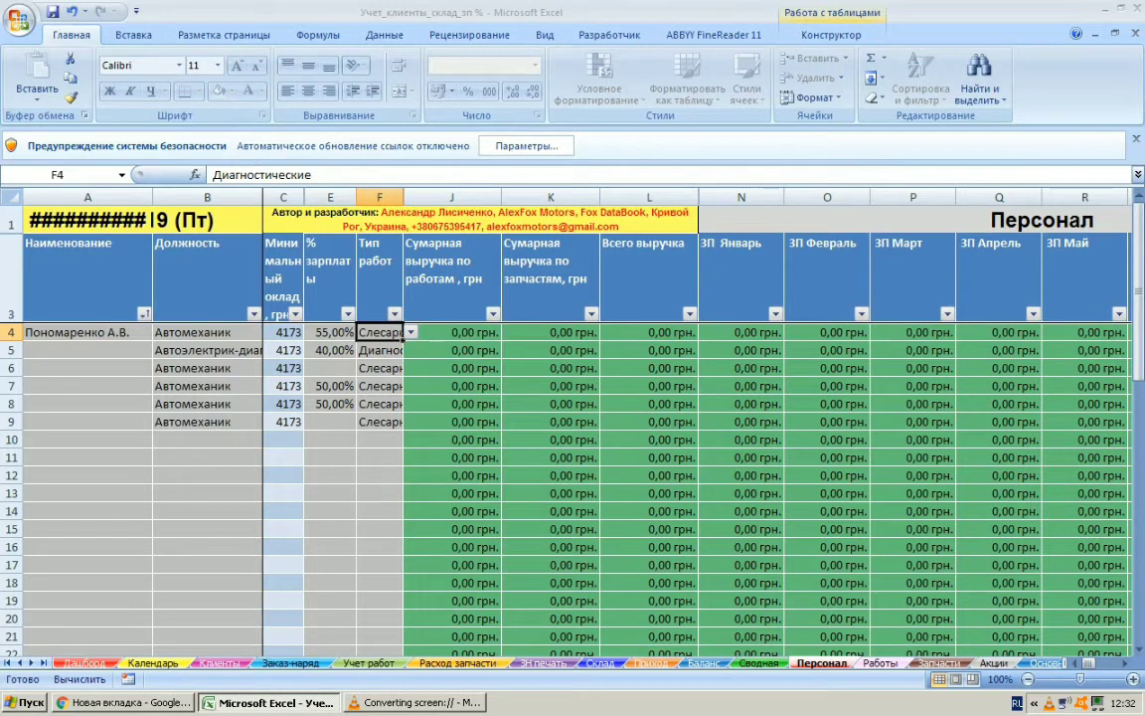
Enter the second employee's surname and initials in cell A5
{"action": "double_click", "coordinate": [87, 349]}
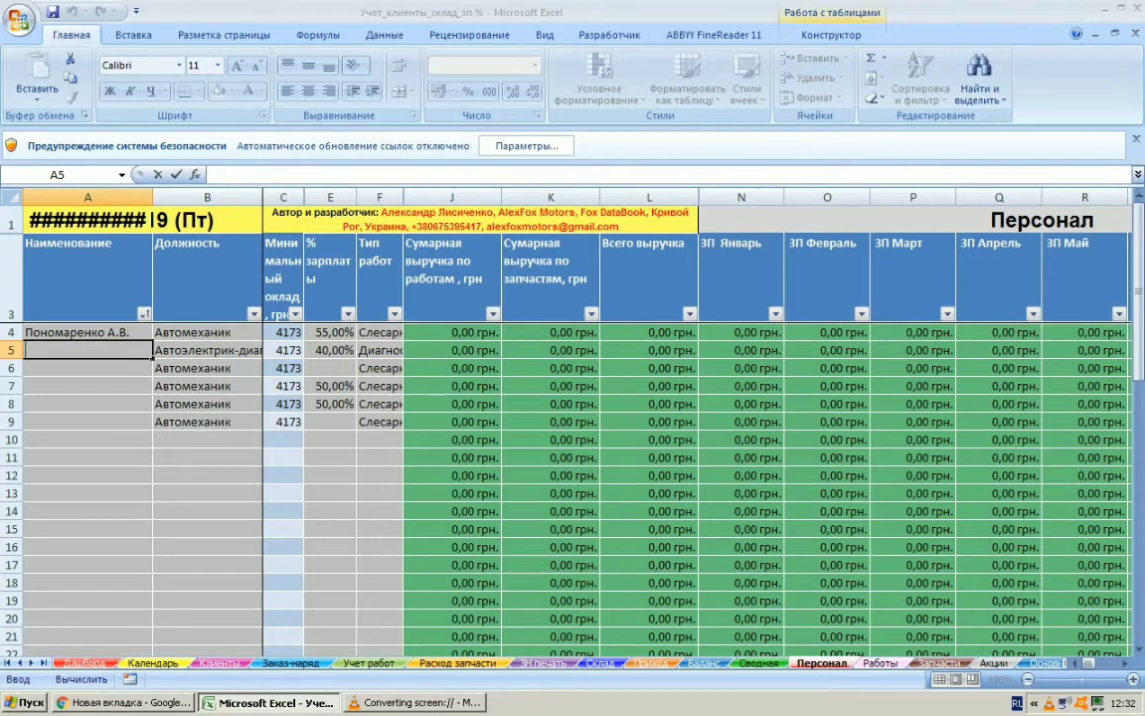
{"action": "type", "text": "Про"}
{"action": "key", "text": "BackSpace"}
{"action": "key", "text": "BackSpace"}
{"action": "key", "text": "BackSpace"}
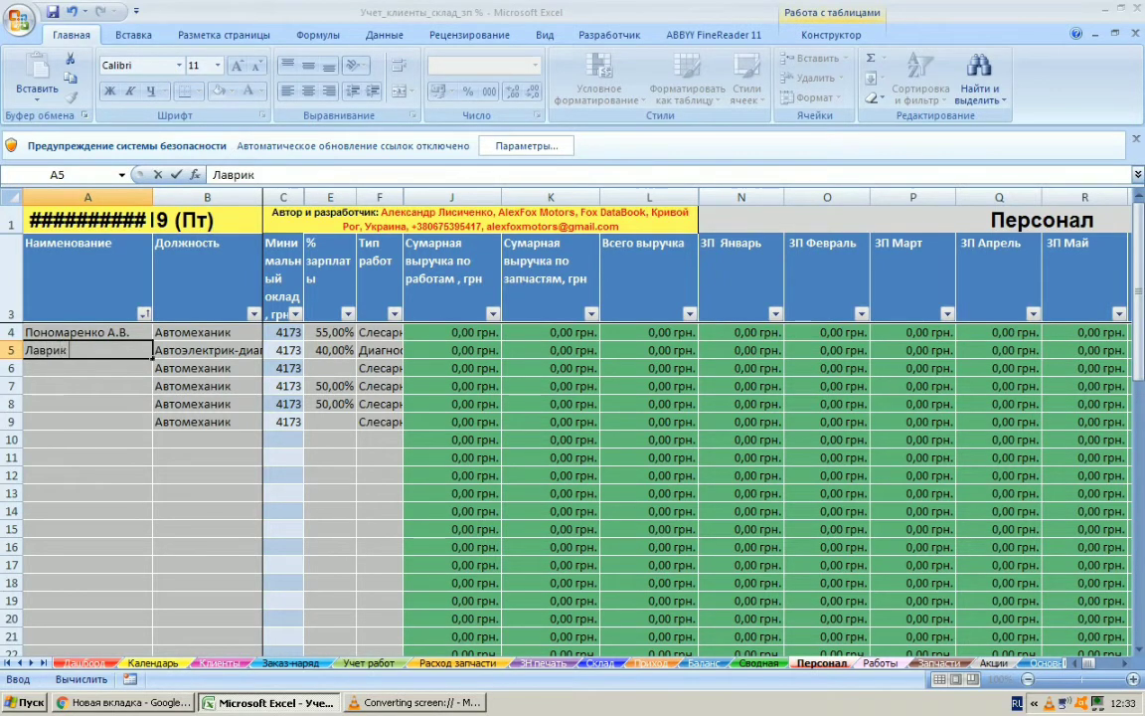
{"action": "key", "text": "Return"}
Change the second employee's position in row 5 to Автоэлектрик
{"action": "left_click", "coordinate": [206, 350]}
{"action": "left_click", "coordinate": [270, 349]}
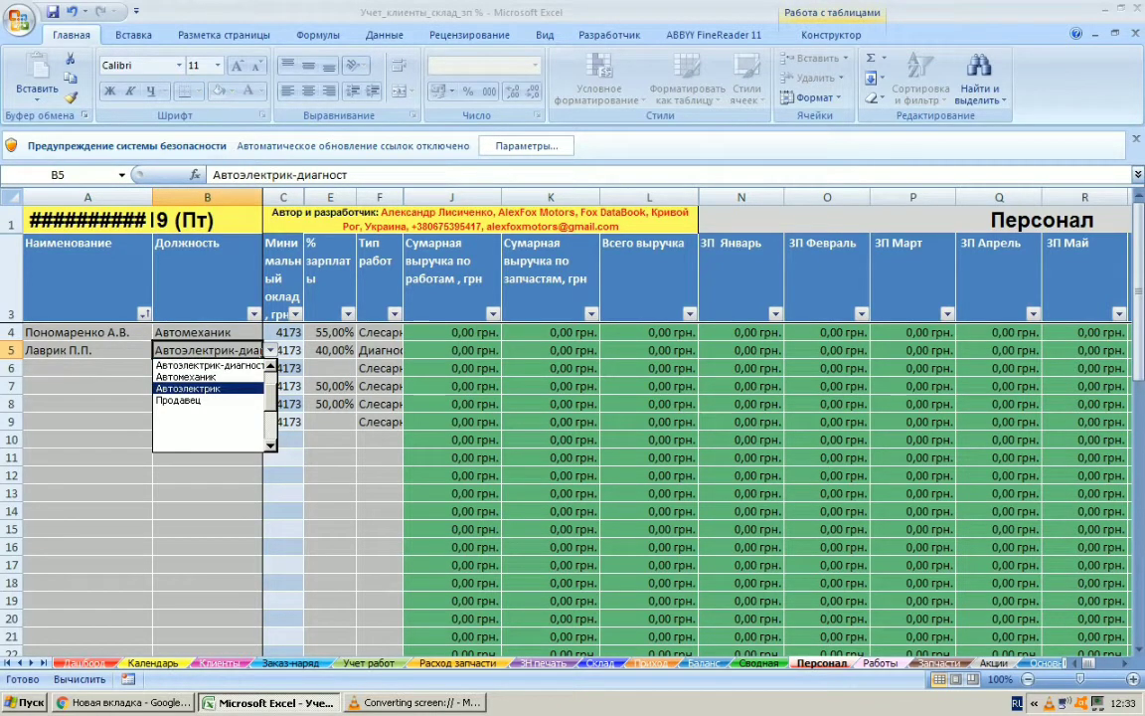
{"action": "key", "text": "Return"}
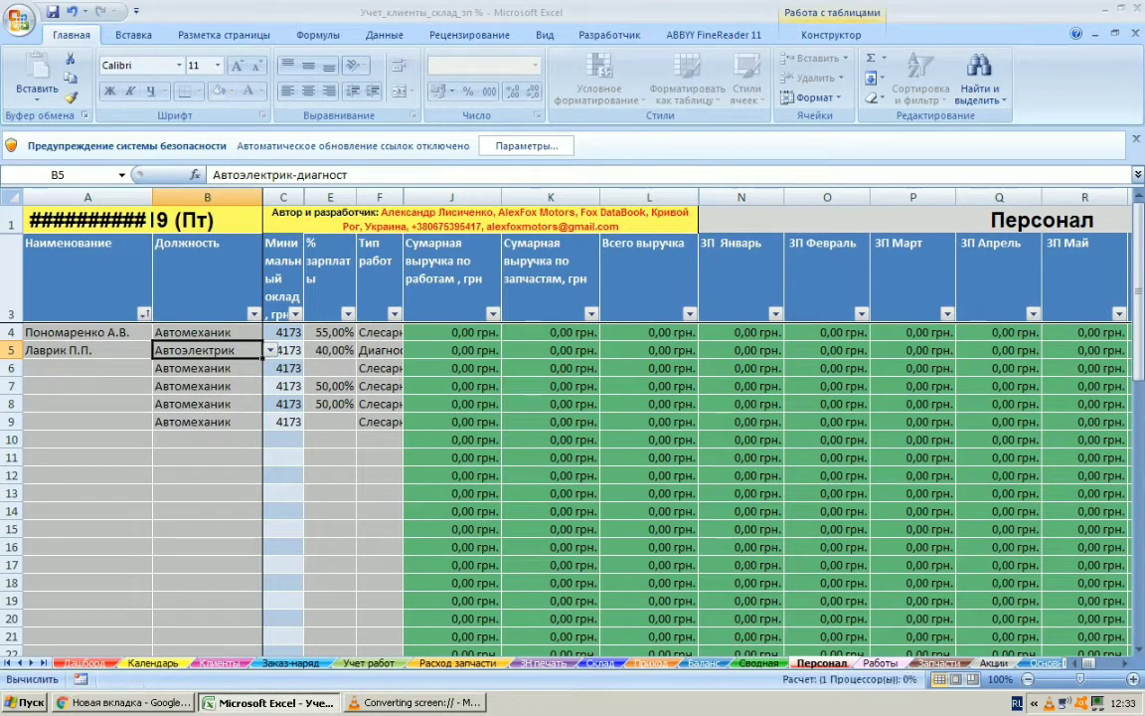
Set the second employee's salary percentage to 50% and choose Диагностические as the work type
{"action": "double_click", "coordinate": [330, 350]}
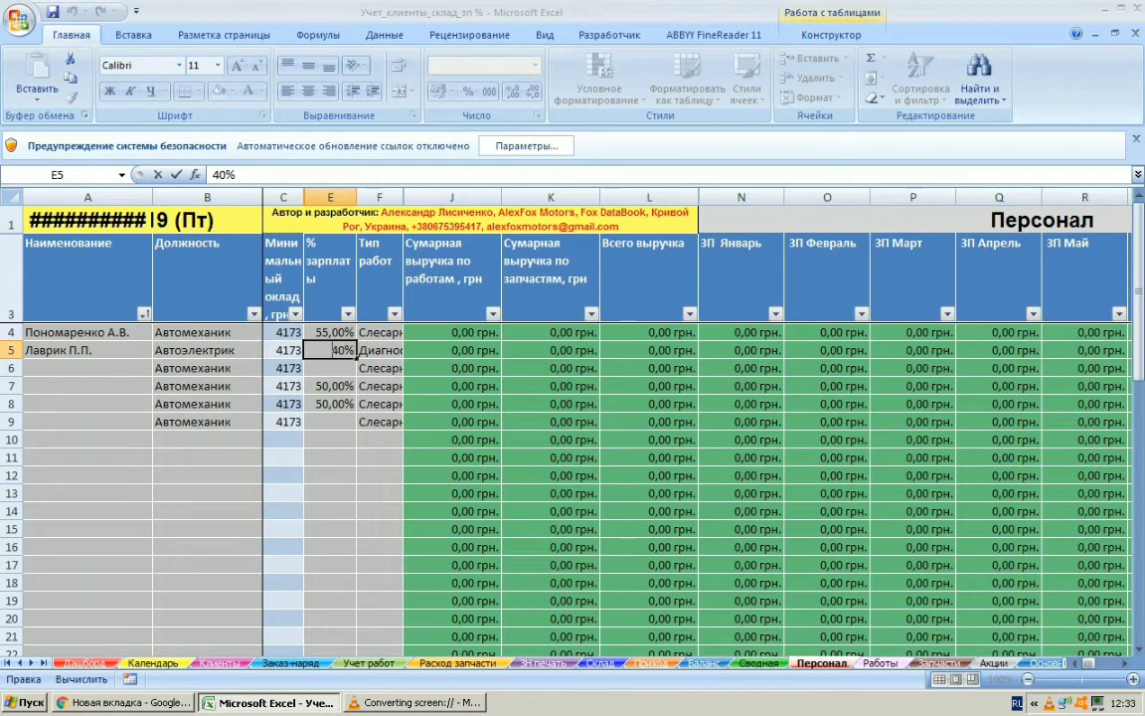
{"action": "left_click_drag", "start_coordinate": [345, 351], "coordinate": [323, 350]}
{"action": "type", "text": "50"}
{"action": "key", "text": "ctrl+Return"}
{"action": "key", "text": "Right"}
{"action": "key", "text": "alt+Down"}
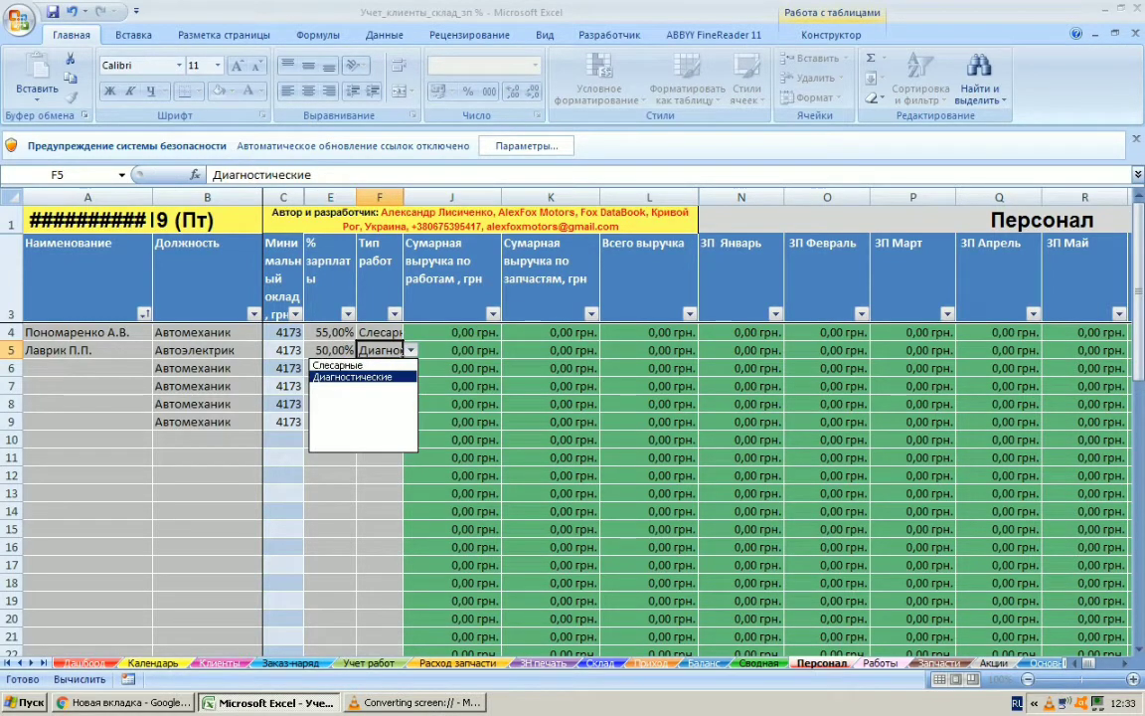
{"action": "key", "text": "Up"}
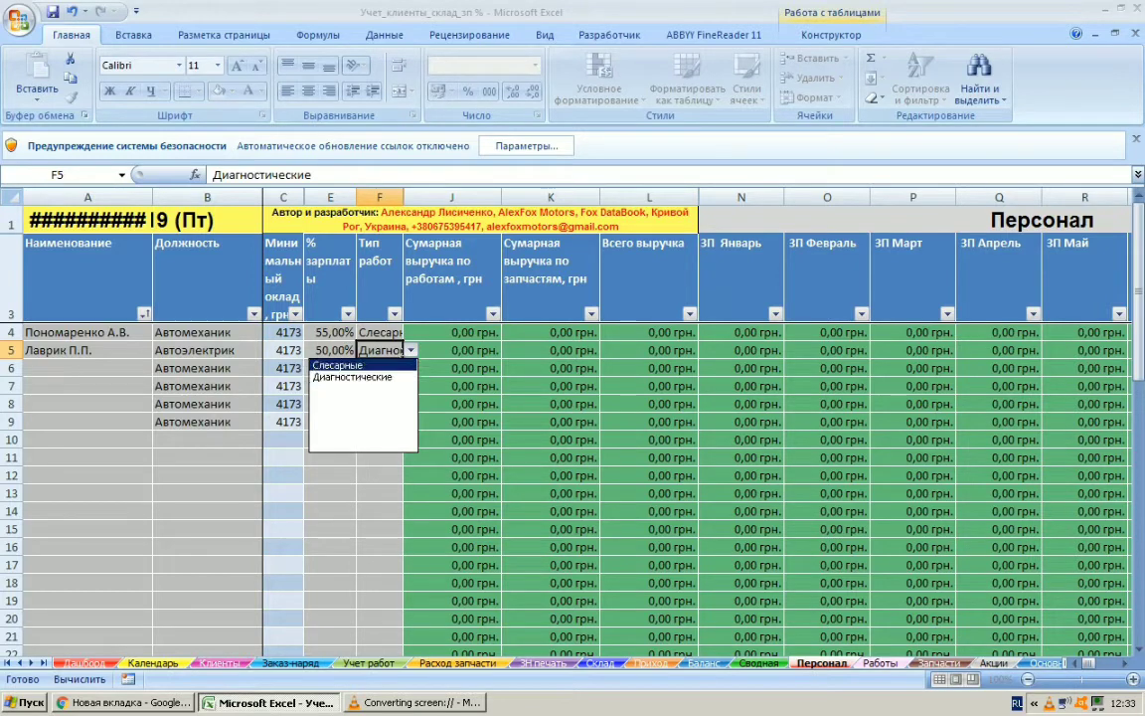
{"action": "key", "text": "Down"}
{"action": "key", "text": "Return"}
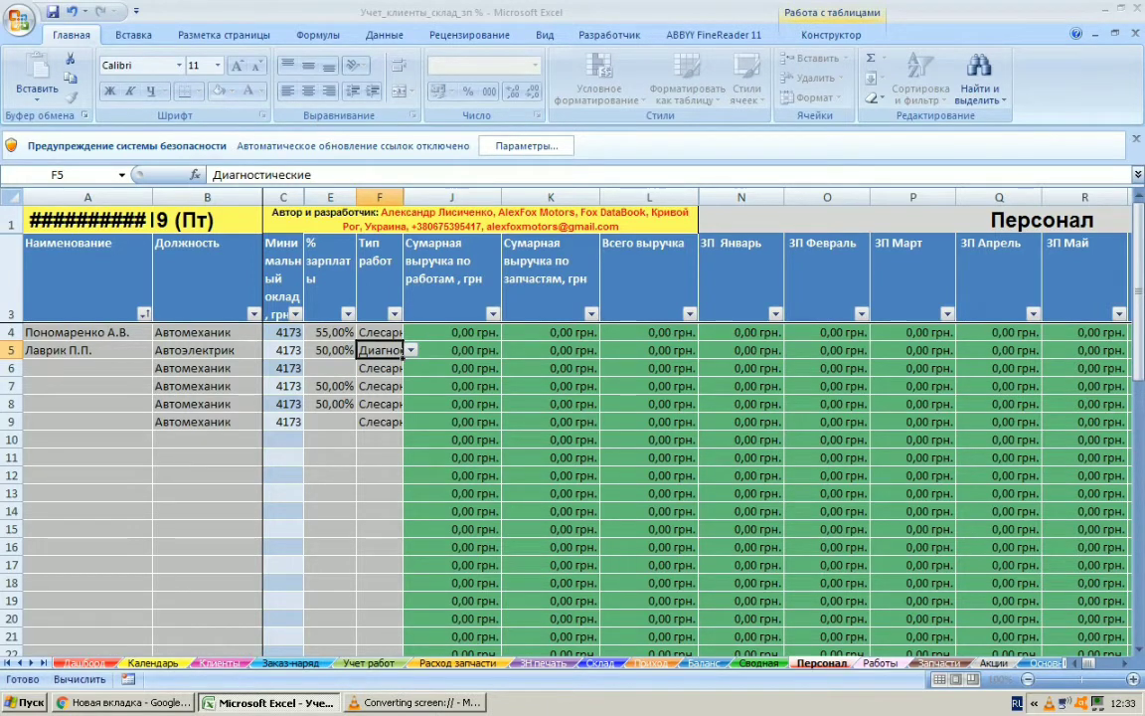
Review the full list of positions available for the second employee without changing the selection
{"action": "left_click", "coordinate": [87, 368]}
{"action": "left_click", "coordinate": [207, 350]}
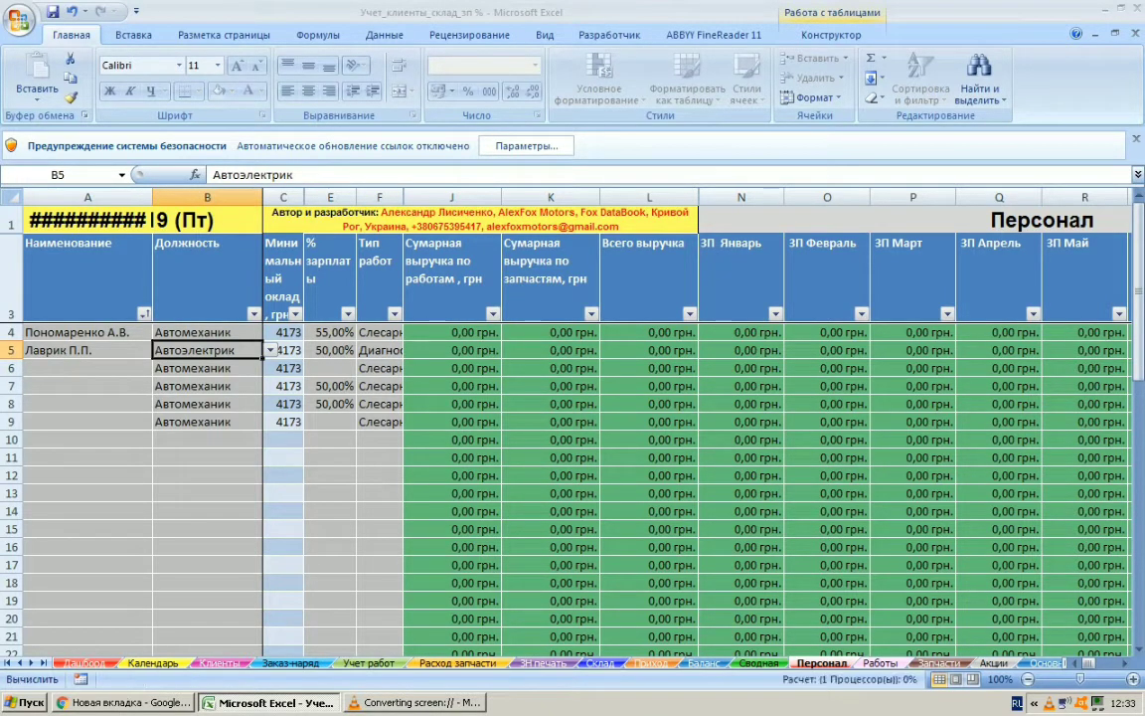
{"action": "key", "text": "alt+Down"}
{"action": "scroll", "coordinate": [209, 402], "scroll_direction": "up", "scroll_amount": 4}
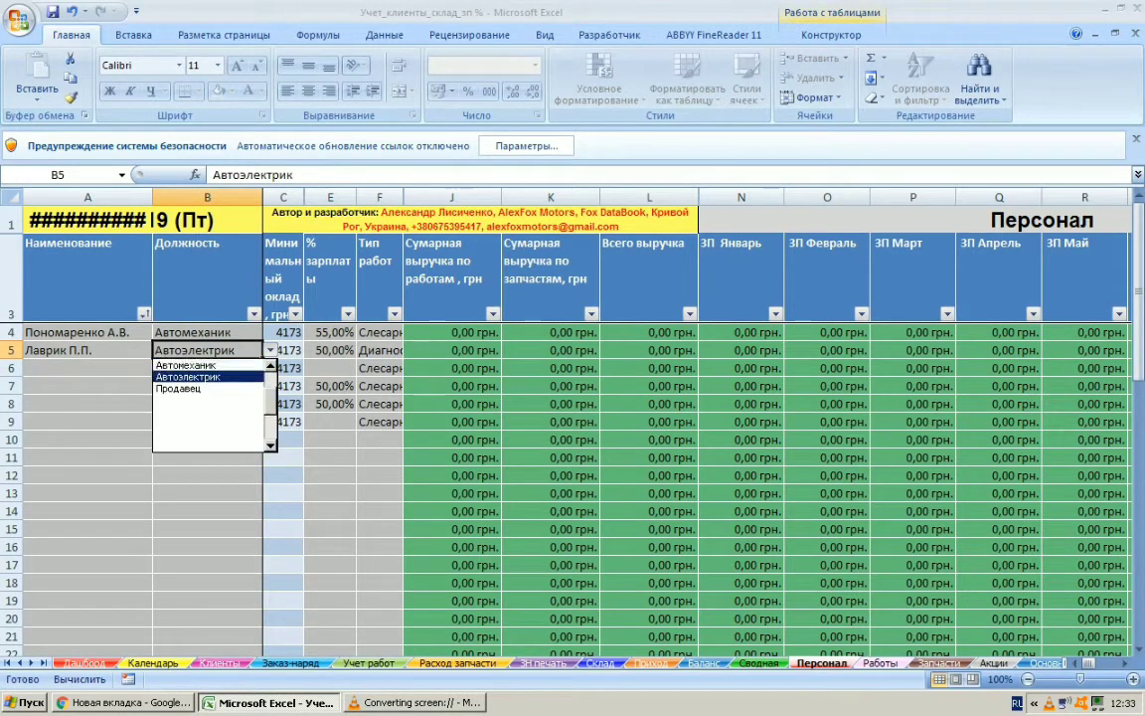
{"action": "scroll", "coordinate": [208, 403], "scroll_direction": "up", "scroll_amount": 1}
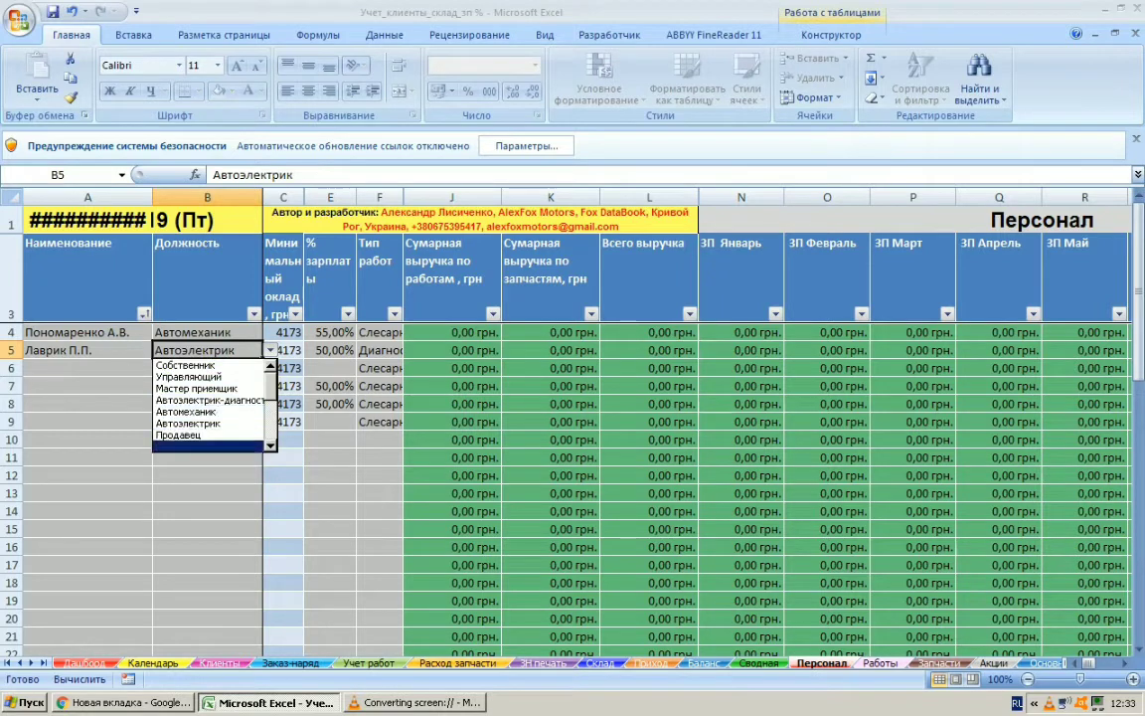
{"action": "key", "text": "Escape"}
{"action": "left_click", "coordinate": [87, 368]}
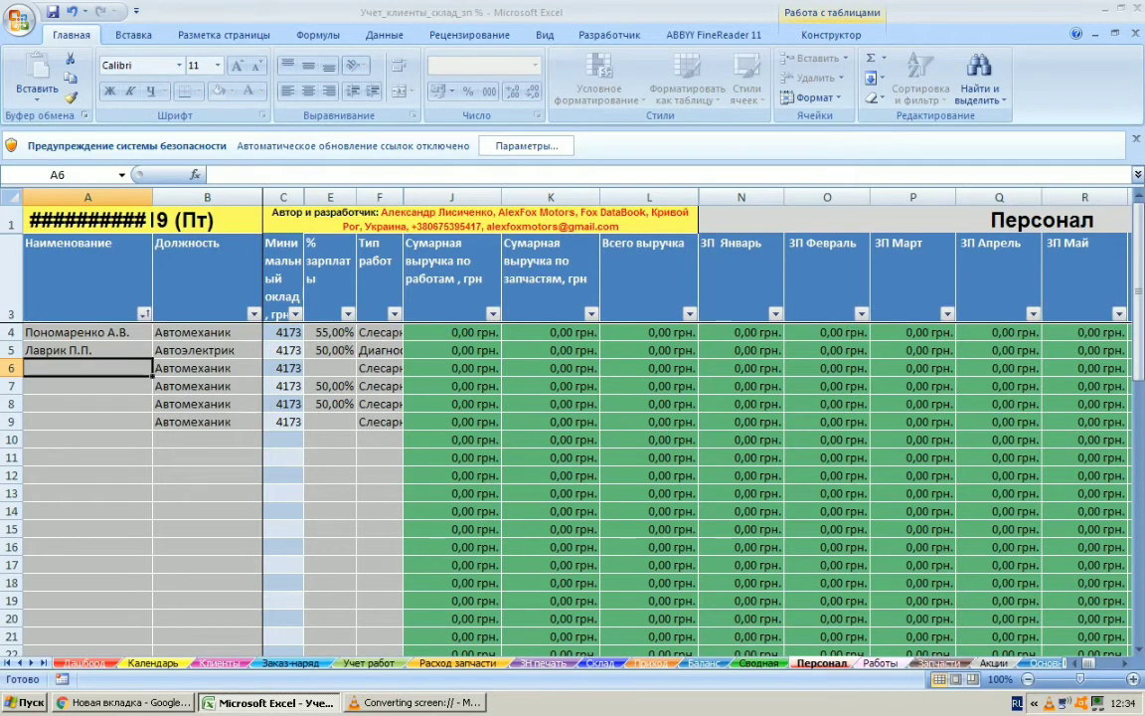
{"action": "right_click", "coordinate": [840, 663]}
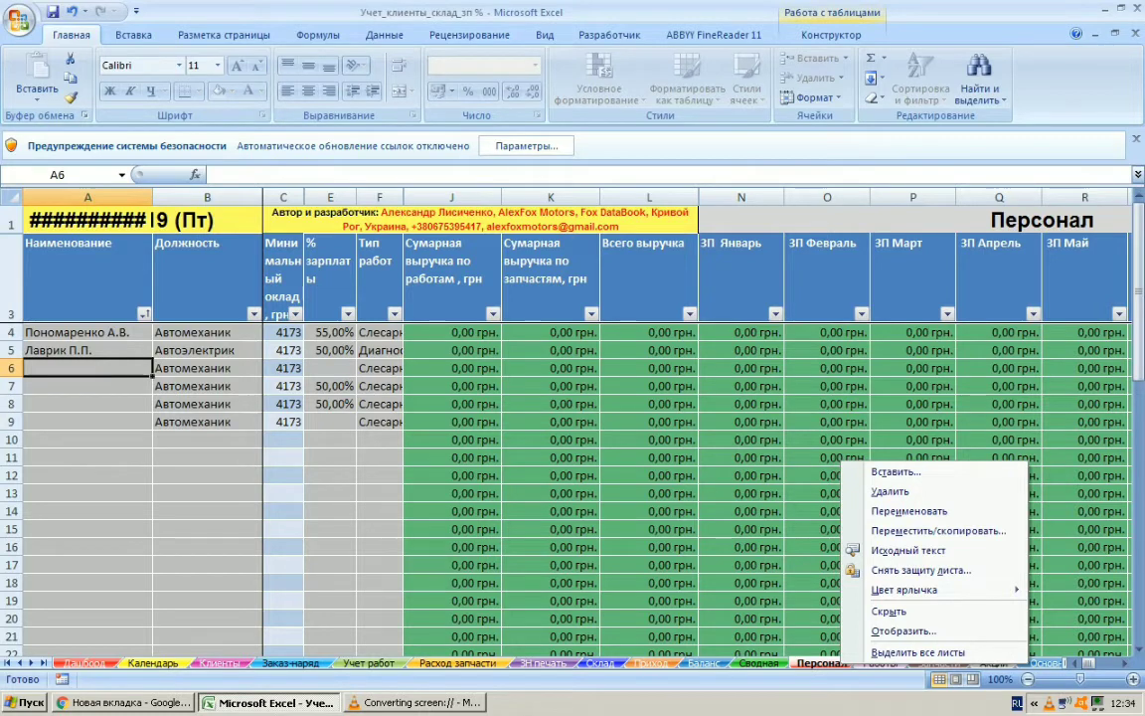
{"action": "key", "text": "Escape"}
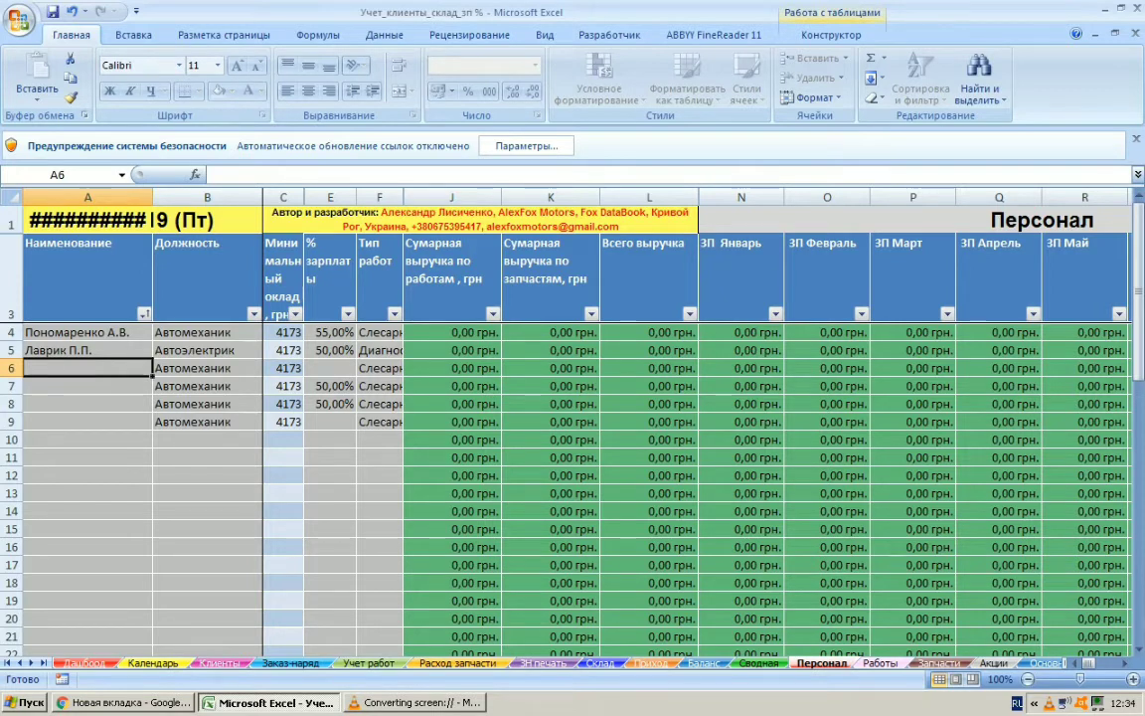
Change the position in row 6 to Продавец
{"action": "left_click", "coordinate": [206, 367]}
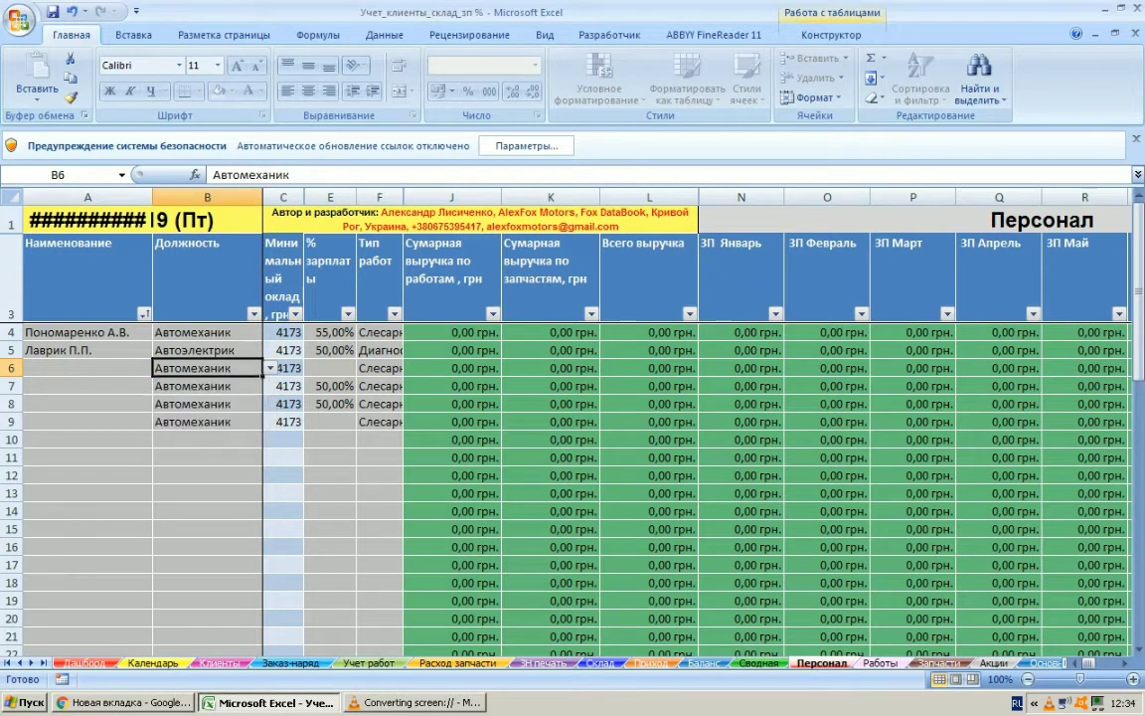
{"action": "left_click", "coordinate": [270, 368]}
{"action": "left_click", "coordinate": [194, 407]}
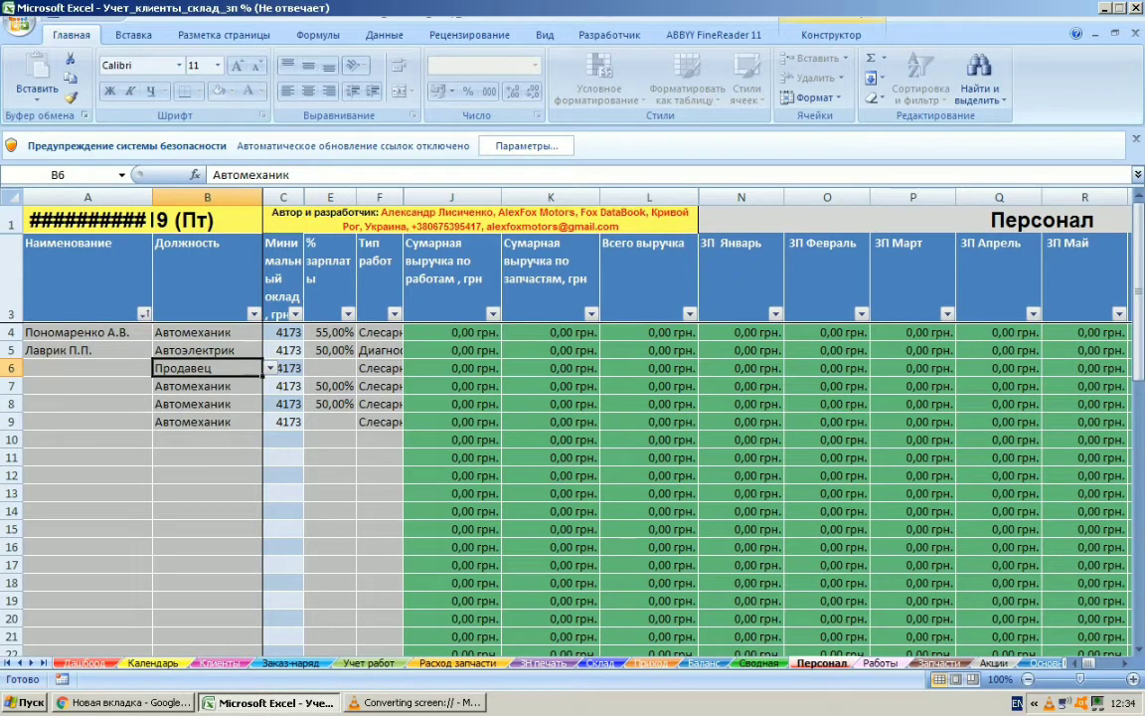
Enter the third employee's surname and initials in cell A6
{"action": "left_click", "coordinate": [88, 368]}
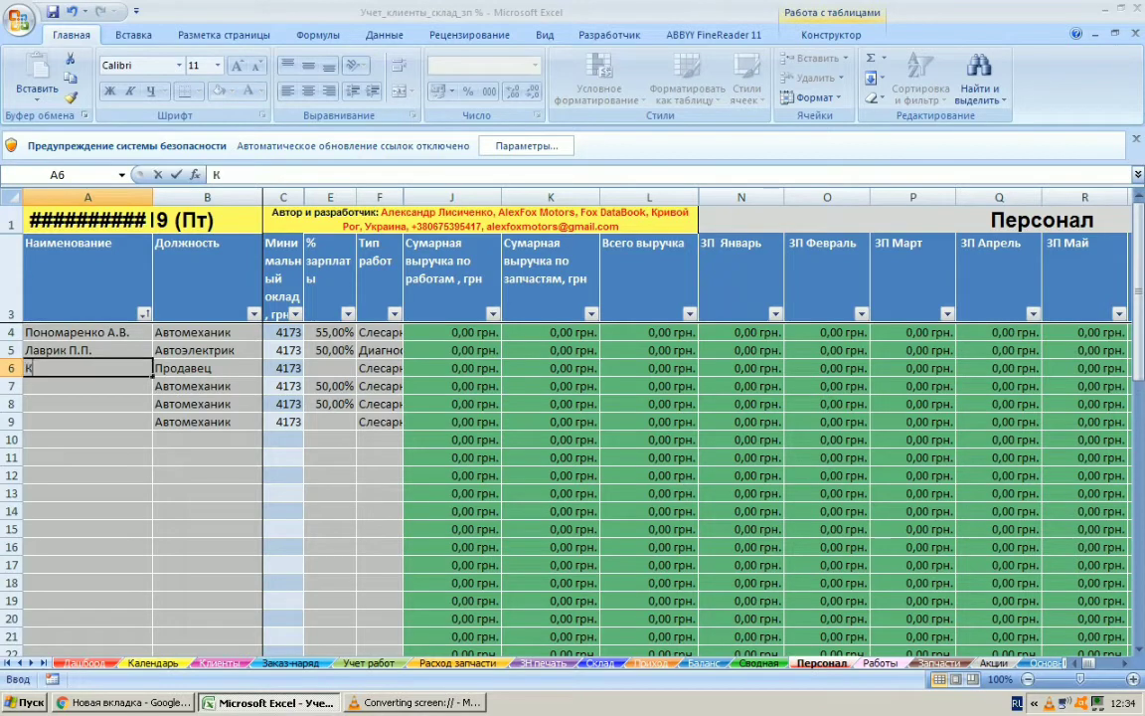
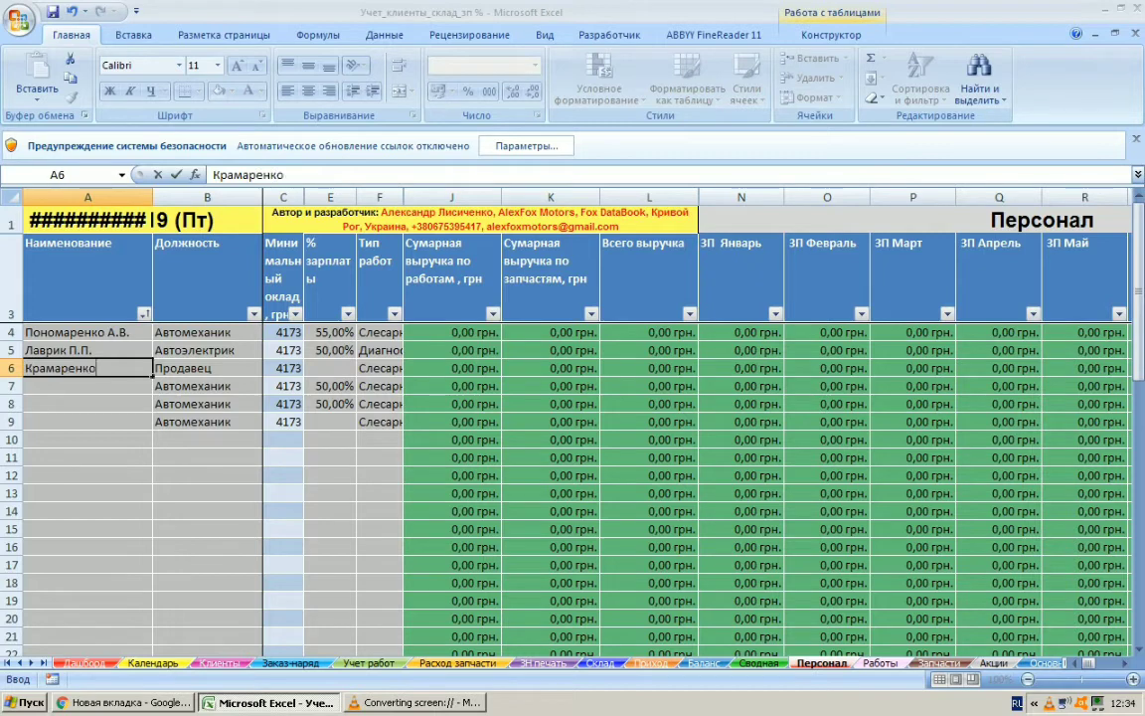
{"action": "key", "text": "ctrl+Return"}
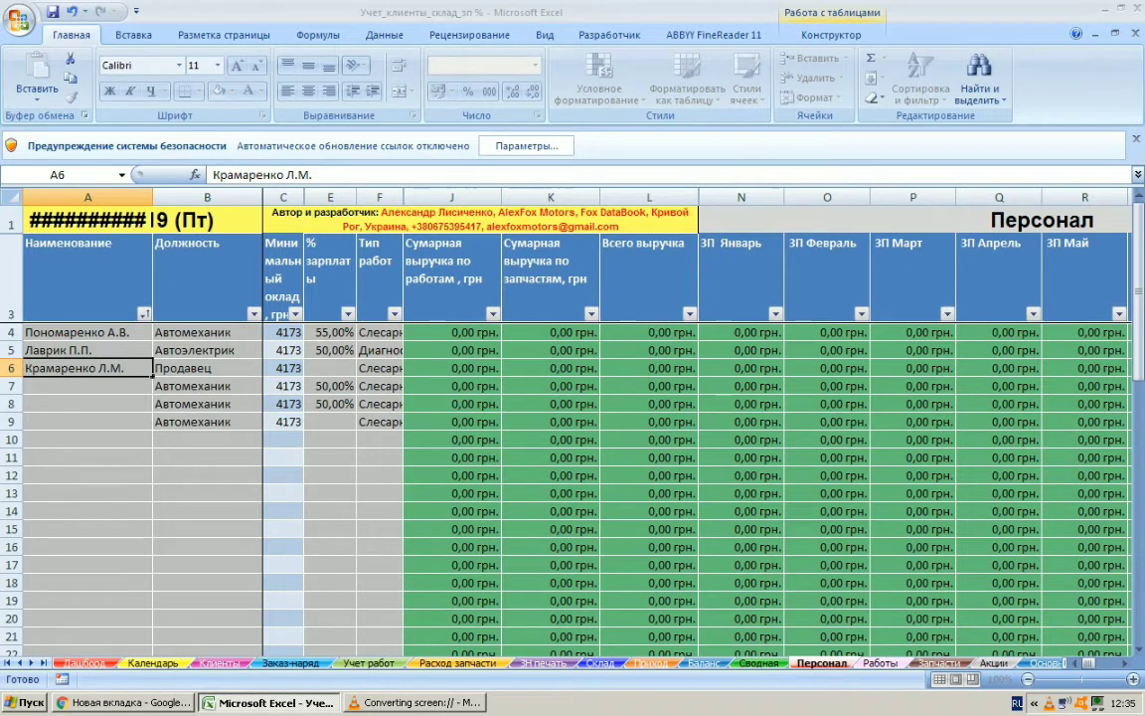
Set the third employee's salary percentage in cell E6 to 20%
{"action": "double_click", "coordinate": [330, 368]}
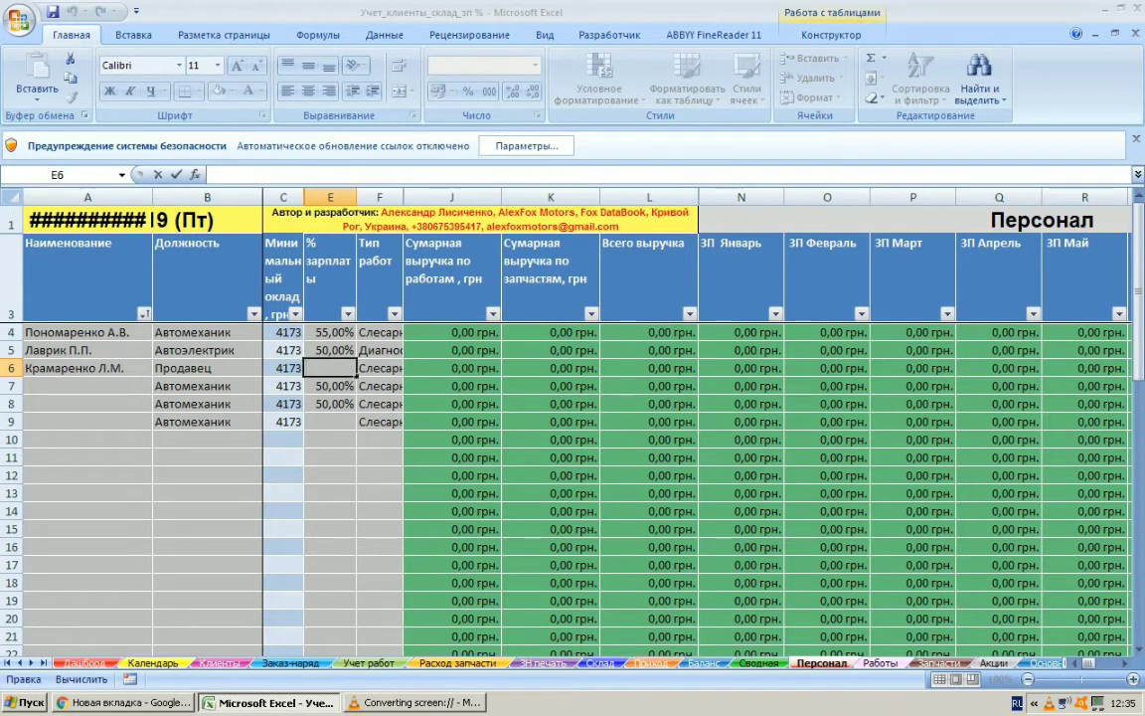
{"action": "type", "text": "20"}
{"action": "key", "text": "Return"}
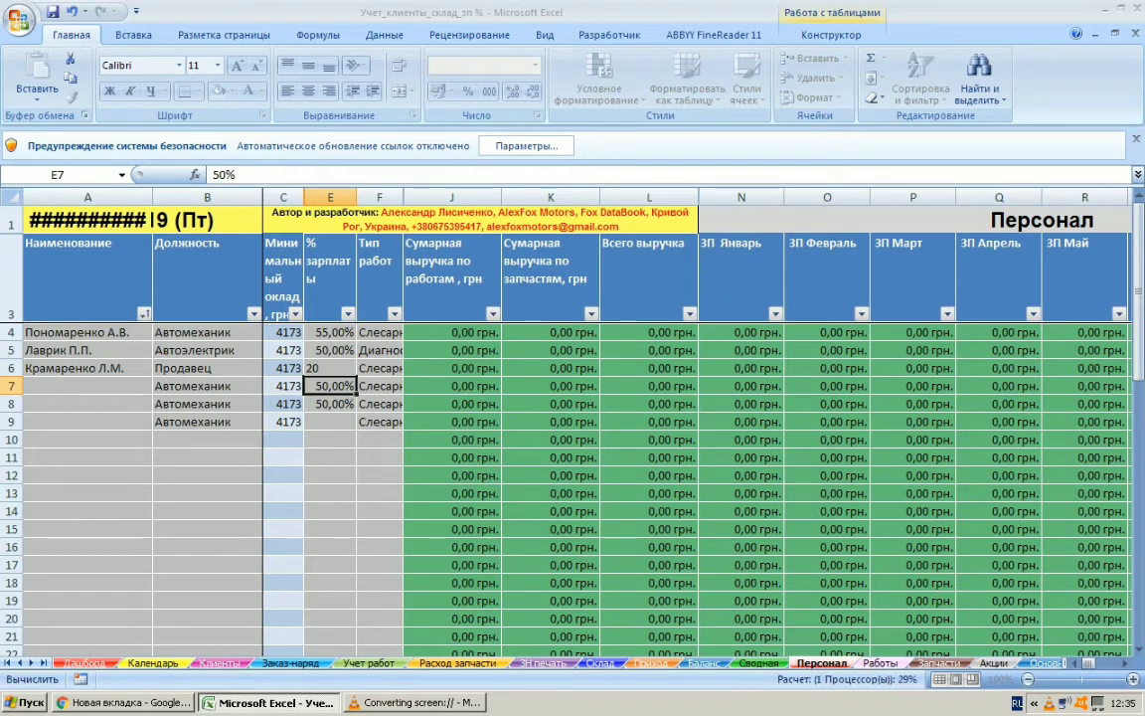
{"action": "key", "text": "Up"}
{"action": "key", "text": "F2"}
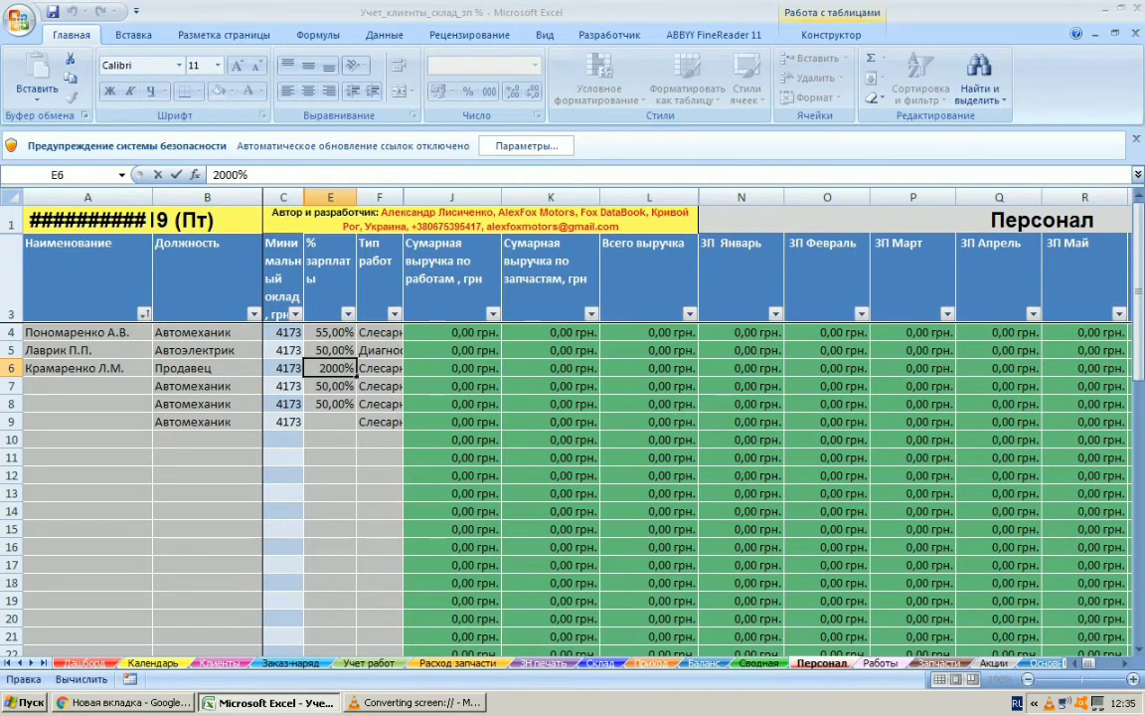
{"action": "left_click_drag", "start_coordinate": [344, 368], "coordinate": [332, 368]}
{"action": "key", "text": "BackSpace"}
{"action": "key", "text": "Return"}
Choose the blank option as the third employee's work type in cell F6
{"action": "left_click", "coordinate": [379, 368]}
{"action": "left_click", "coordinate": [411, 367]}
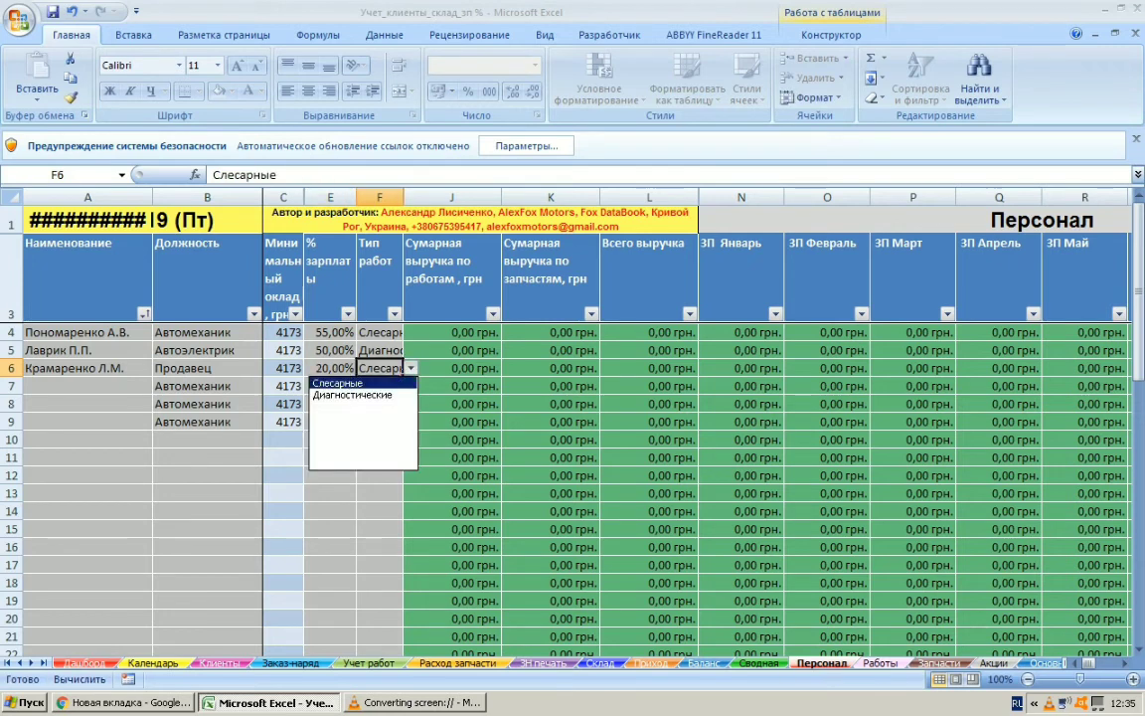
{"action": "left_click", "coordinate": [363, 408]}
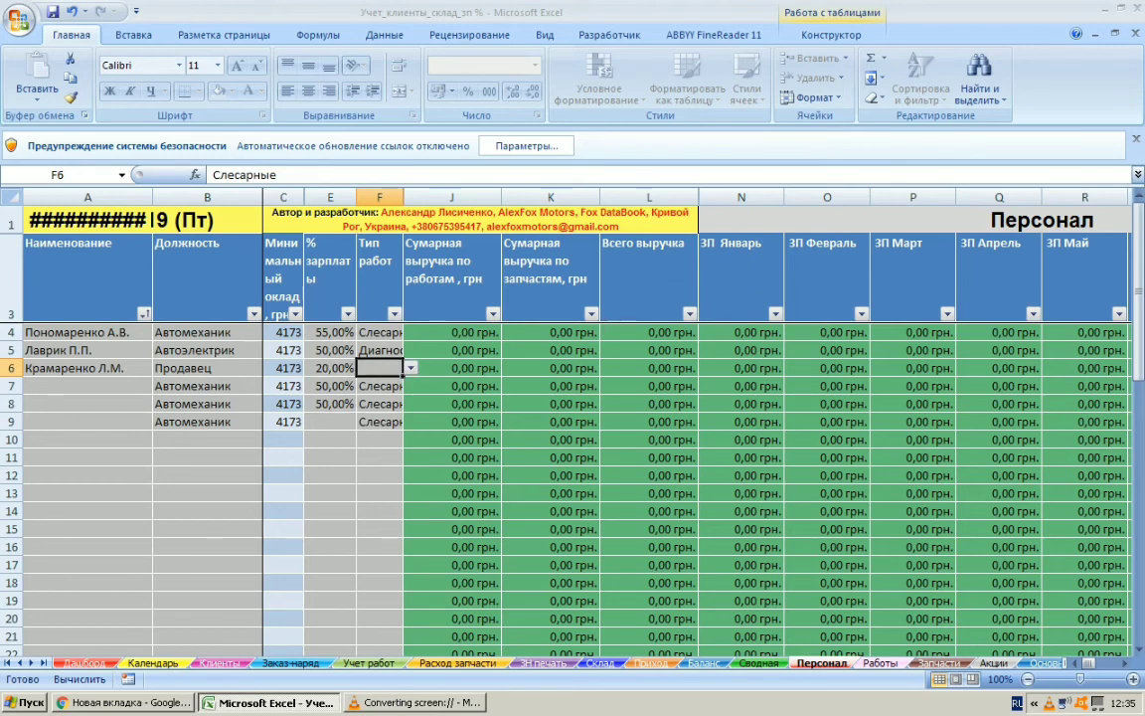